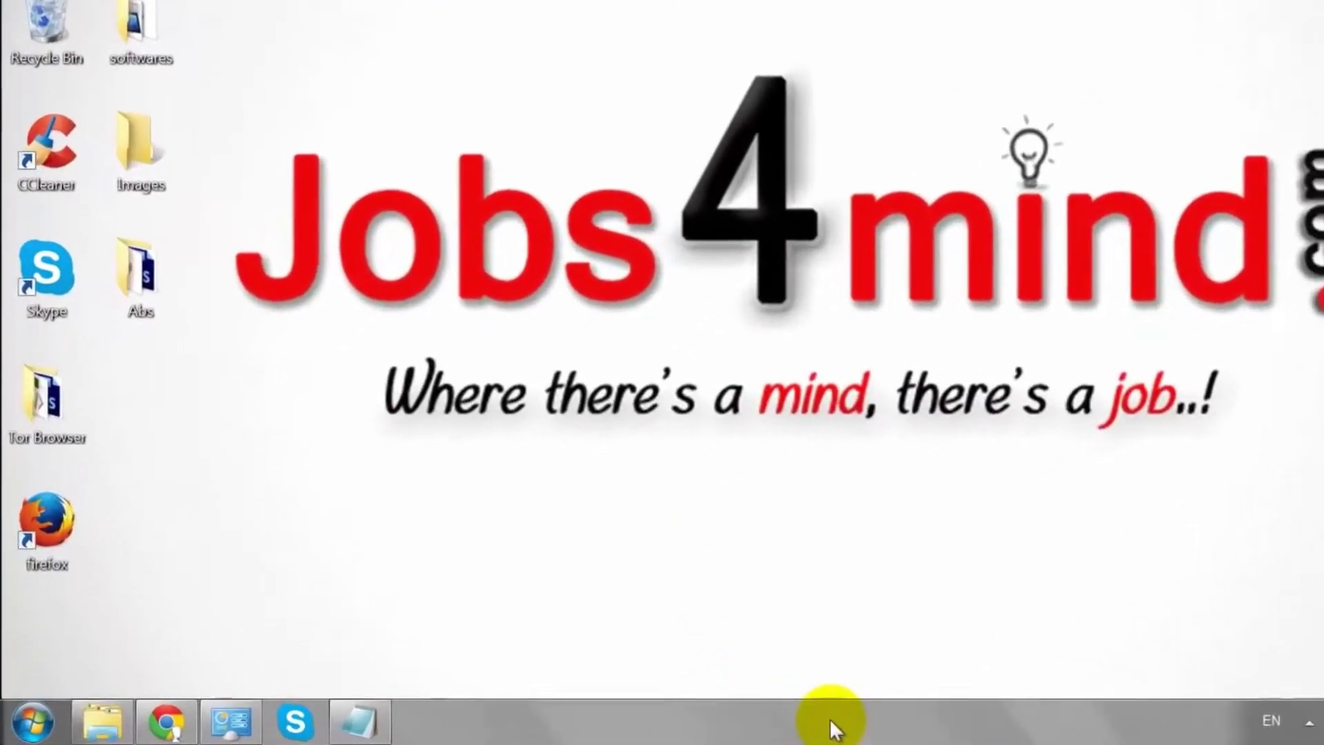
Enable 'Auto-hide the taskbar' in Taskbar and Start Menu Properties and apply it
{"action": "right_click", "coordinate": [889, 717]}
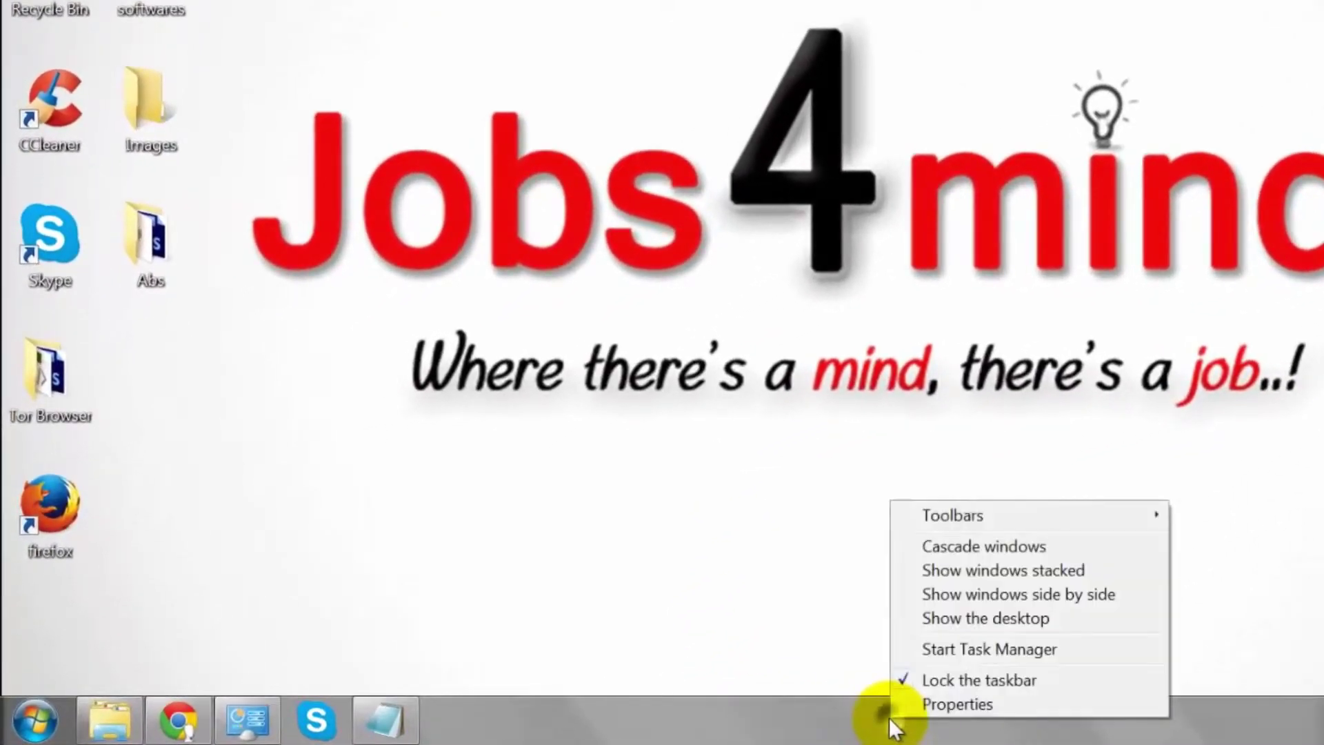
{"action": "left_click", "coordinate": [970, 700]}
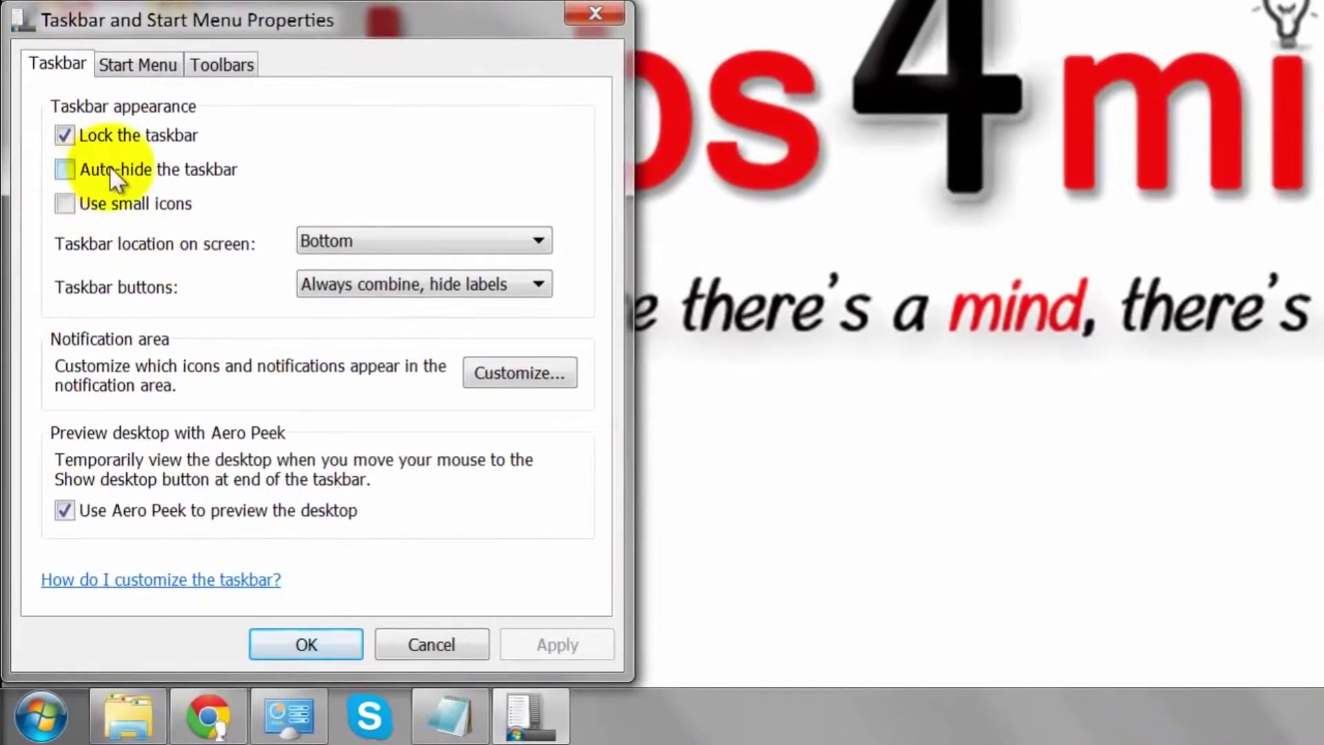
{"action": "left_click", "coordinate": [65, 169]}
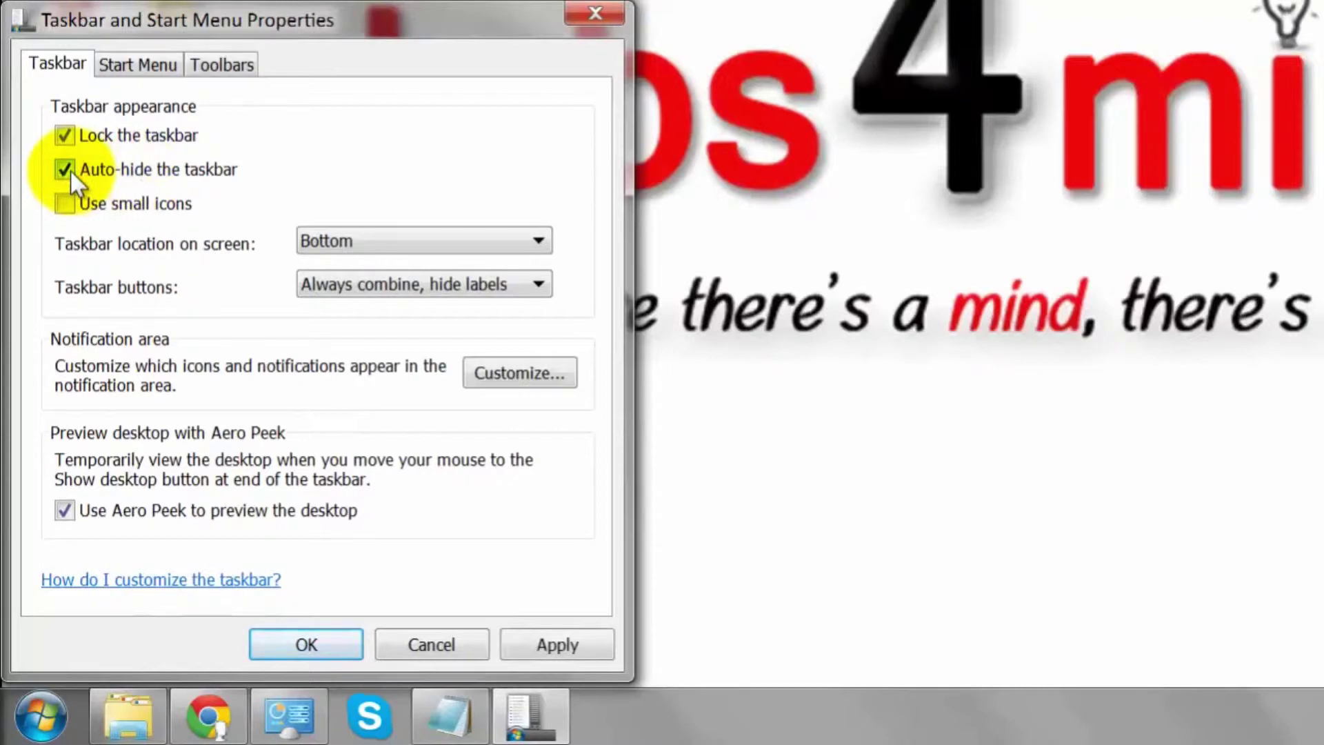
{"action": "left_click", "coordinate": [558, 645]}
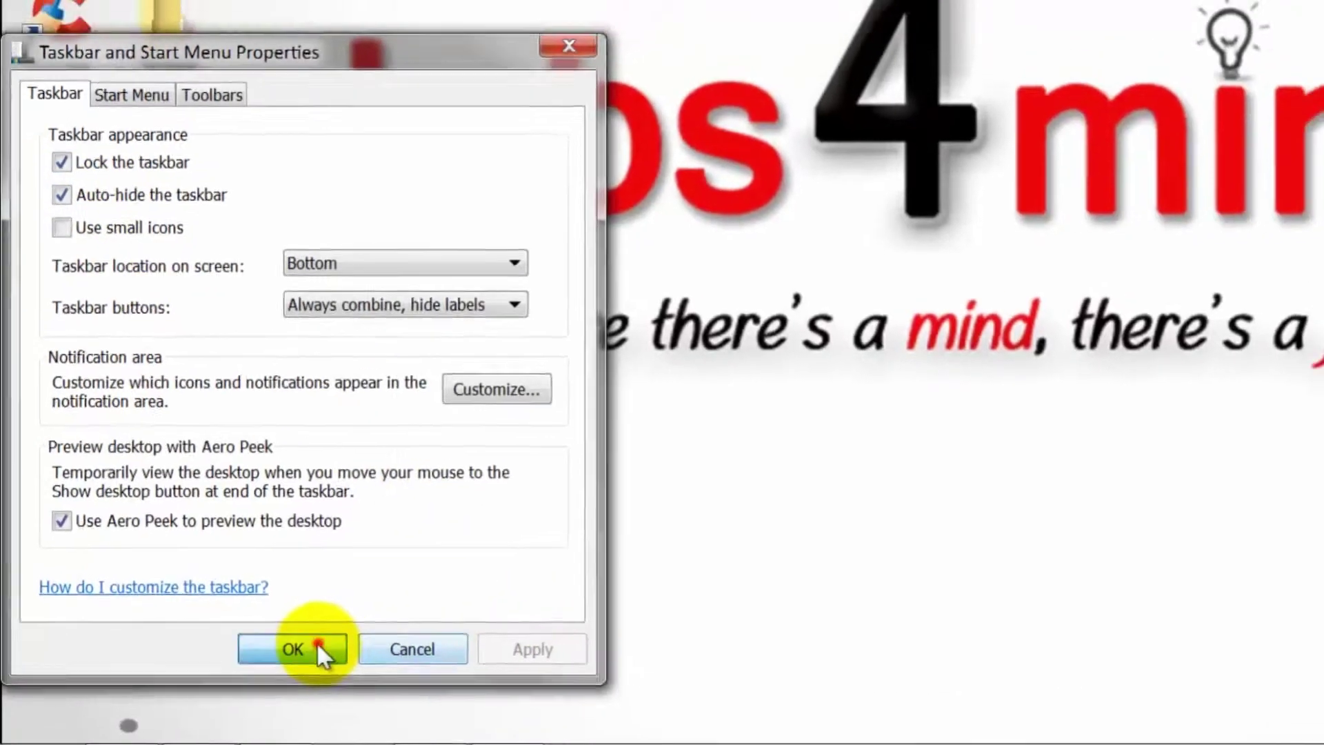
{"action": "left_click", "coordinate": [306, 644]}
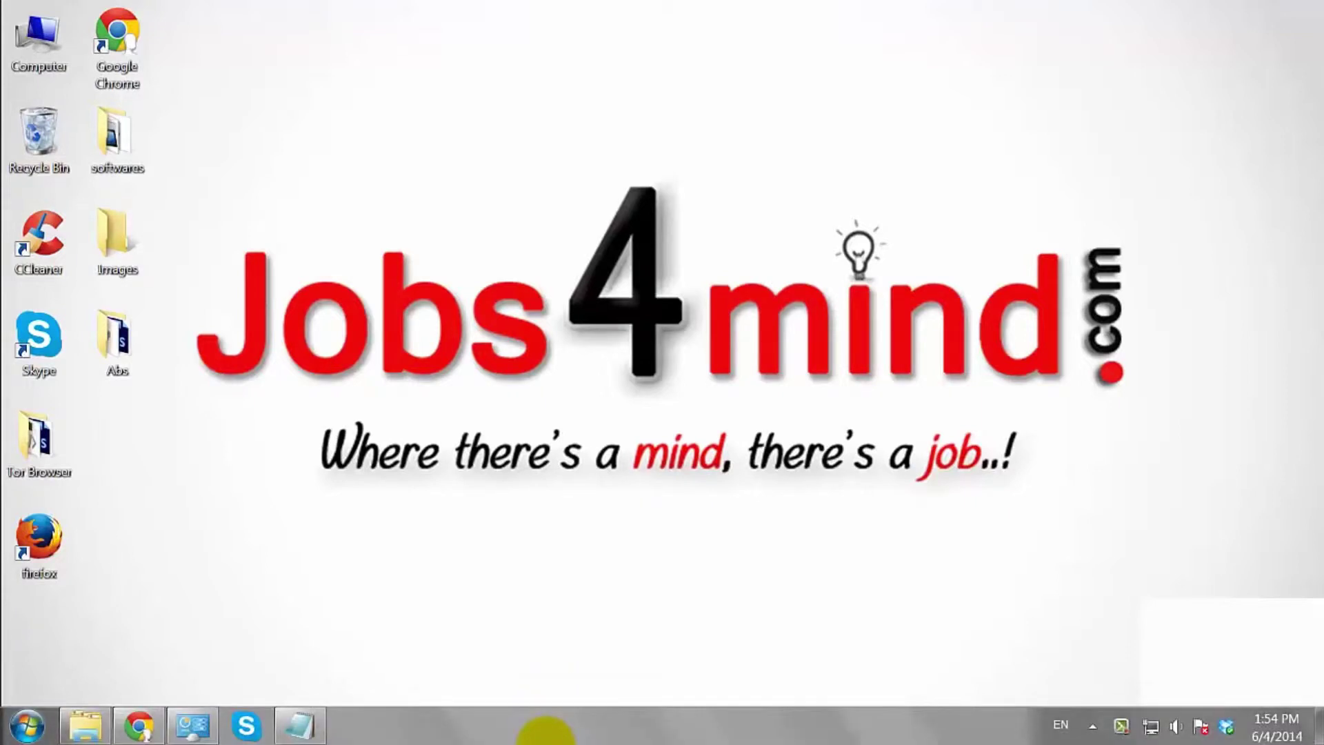
Clear 'Auto-hide the taskbar' in Taskbar and Start Menu Properties and apply the change
{"action": "right_click", "coordinate": [557, 730]}
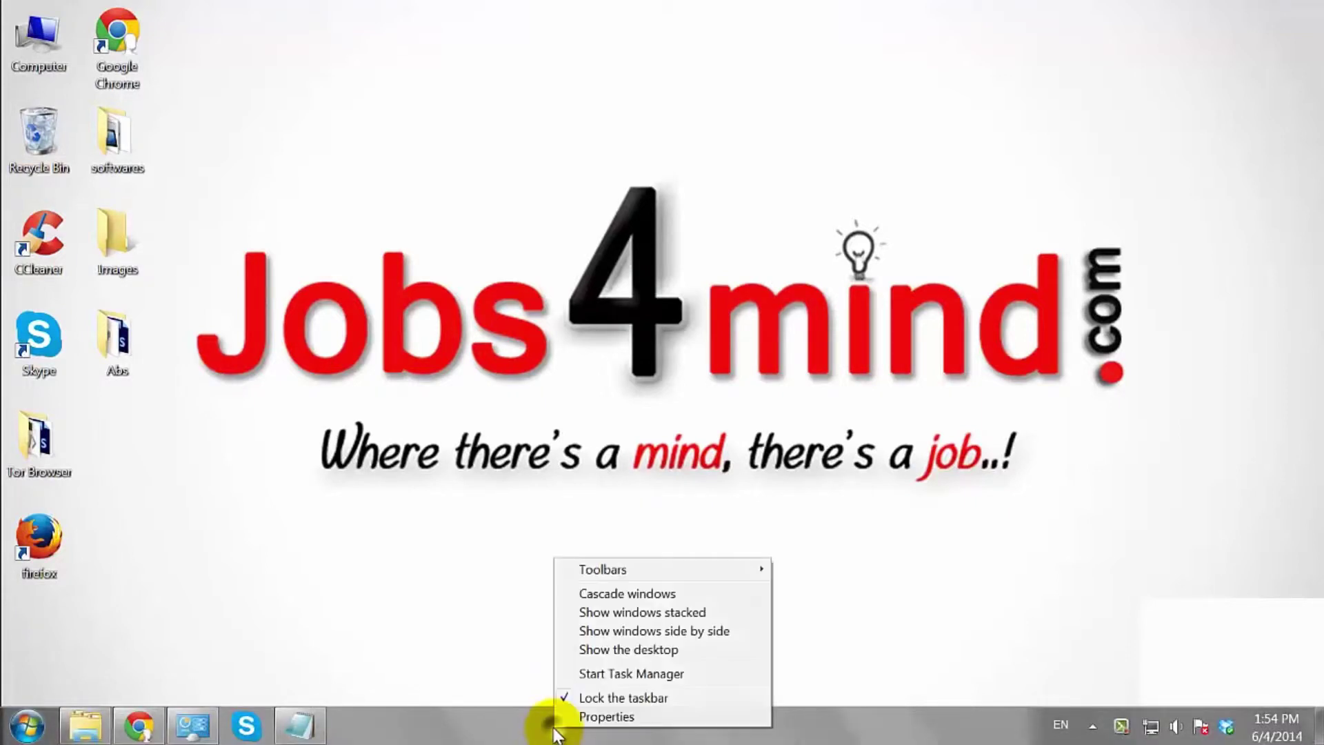
{"action": "left_click", "coordinate": [607, 716]}
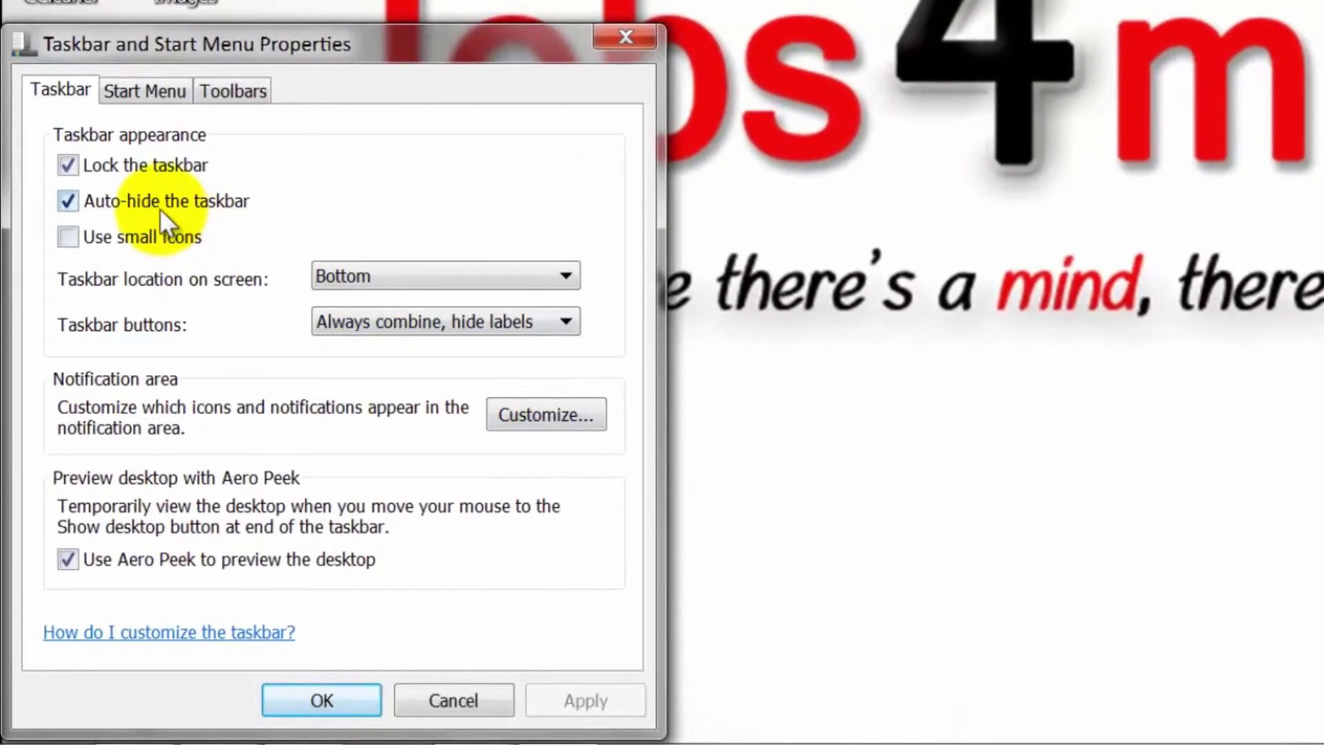
{"action": "left_click", "coordinate": [159, 208]}
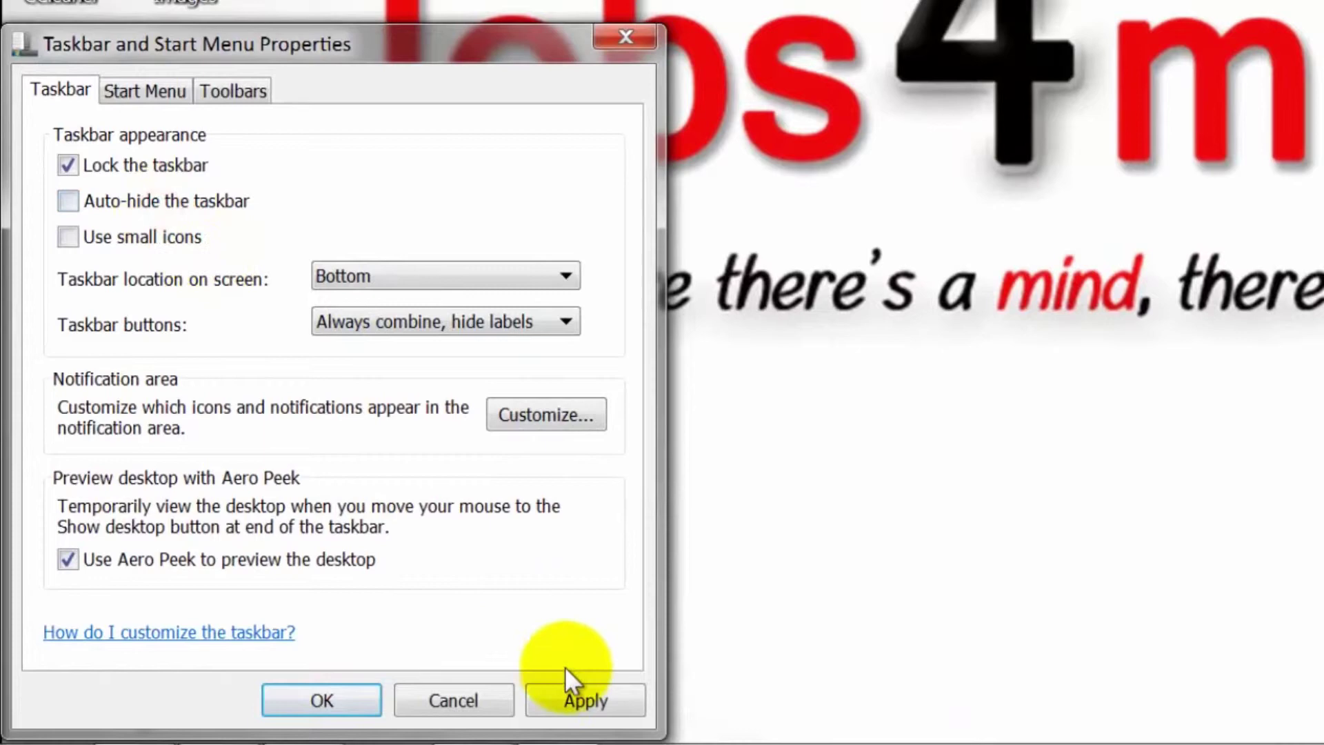
{"action": "left_click", "coordinate": [586, 694]}
{"action": "mouse_move", "coordinate": [556, 714]}
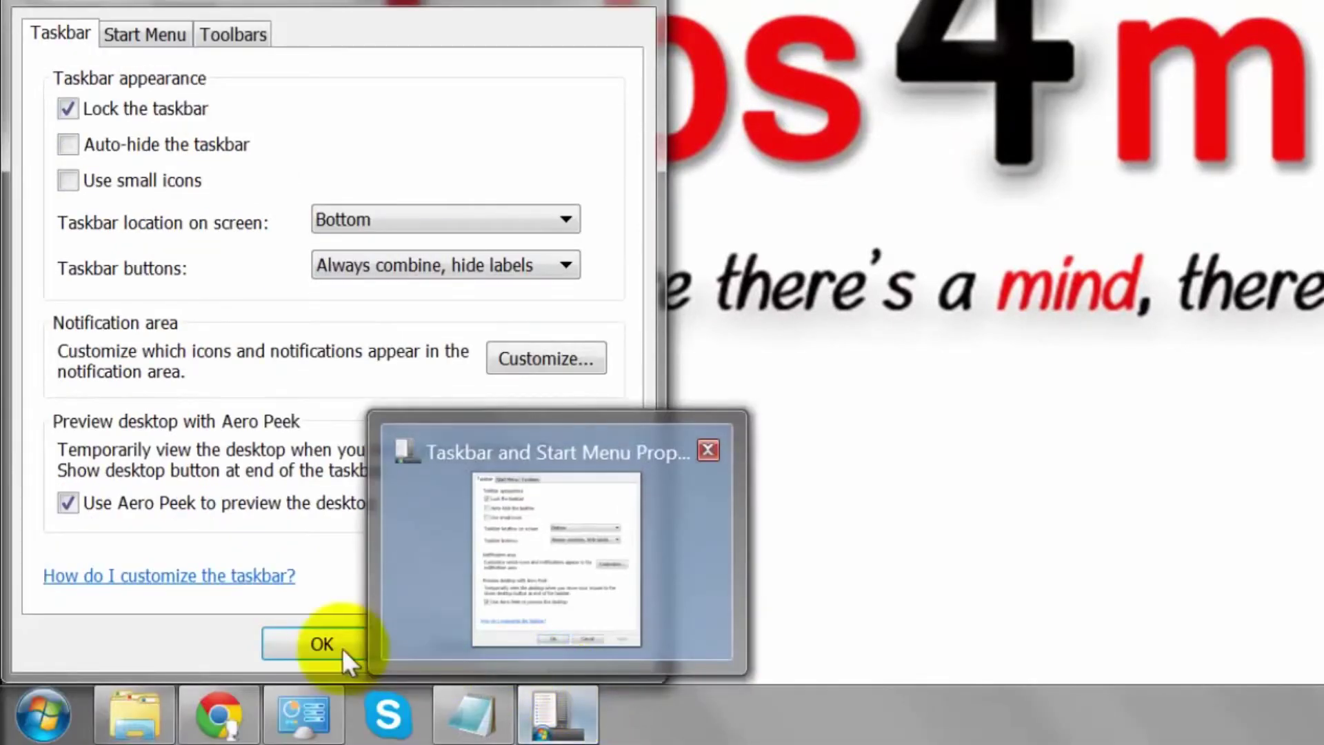
{"action": "left_click", "coordinate": [322, 642]}
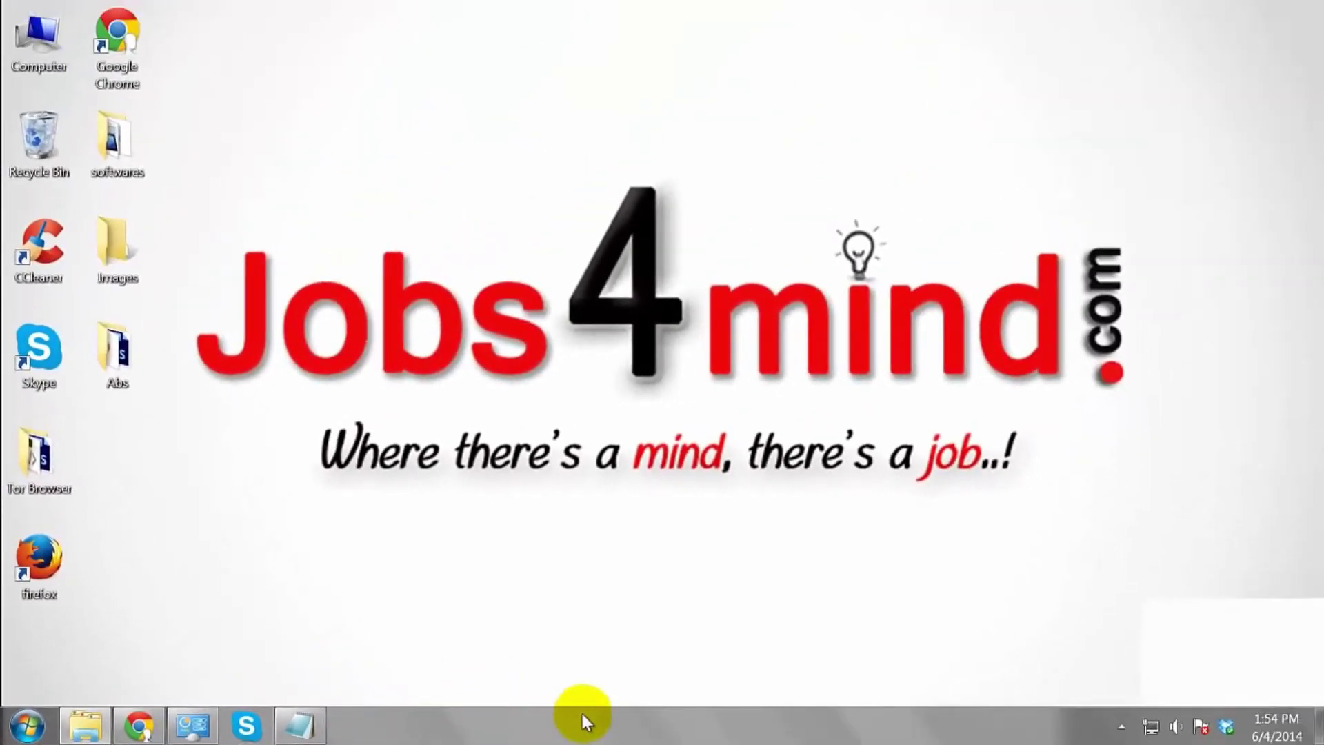